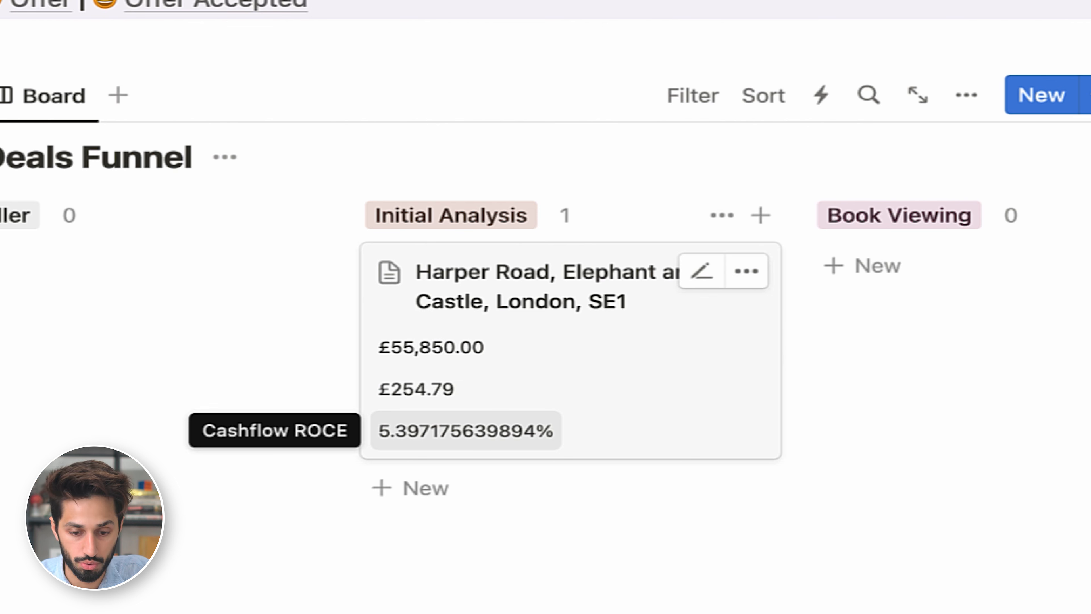
Move the Harper Road card from Initial Analysis to the Book Viewing stage of the Deals Funnel board and open it
scroll(466, 430, right, 6)
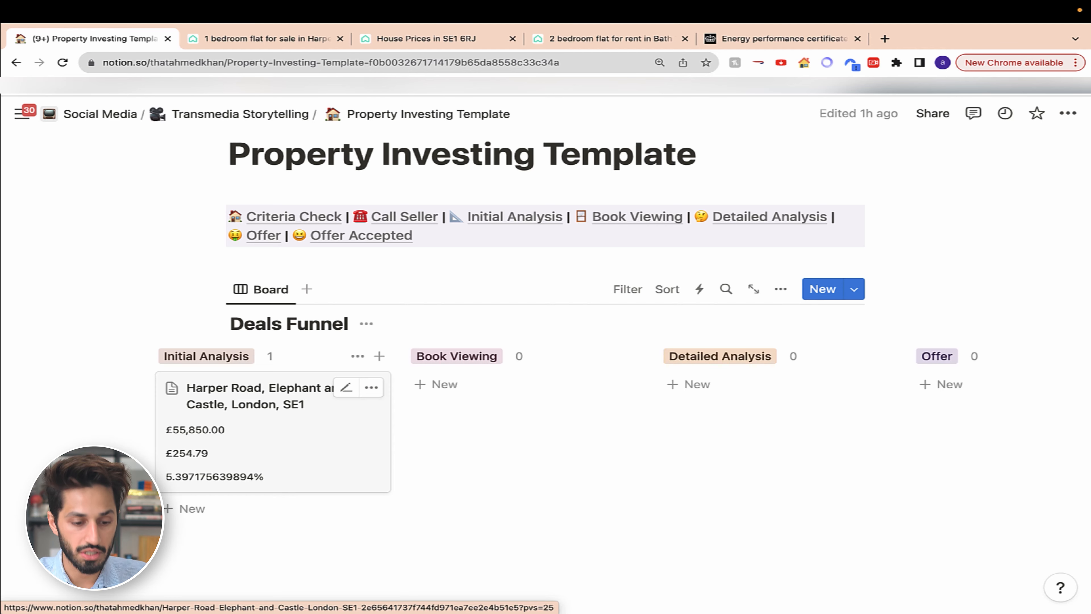
drag(275, 413, 515, 412)
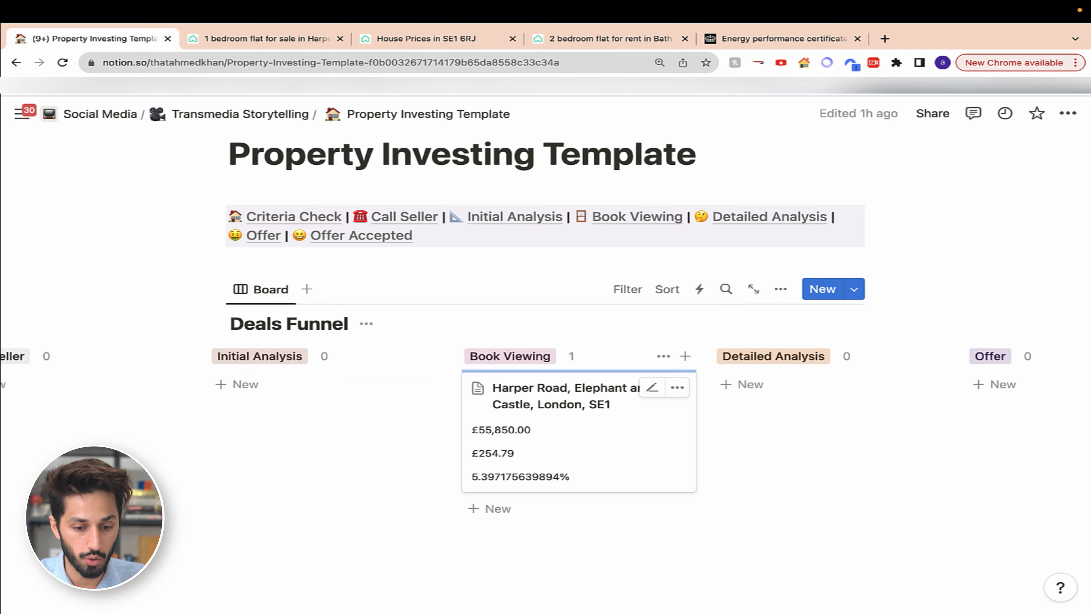
click(516, 413)
Expand the Book Viewing section under Deal Stages & Notes to show its email prompt
scroll(816, 344, down, 10)
click(601, 377)
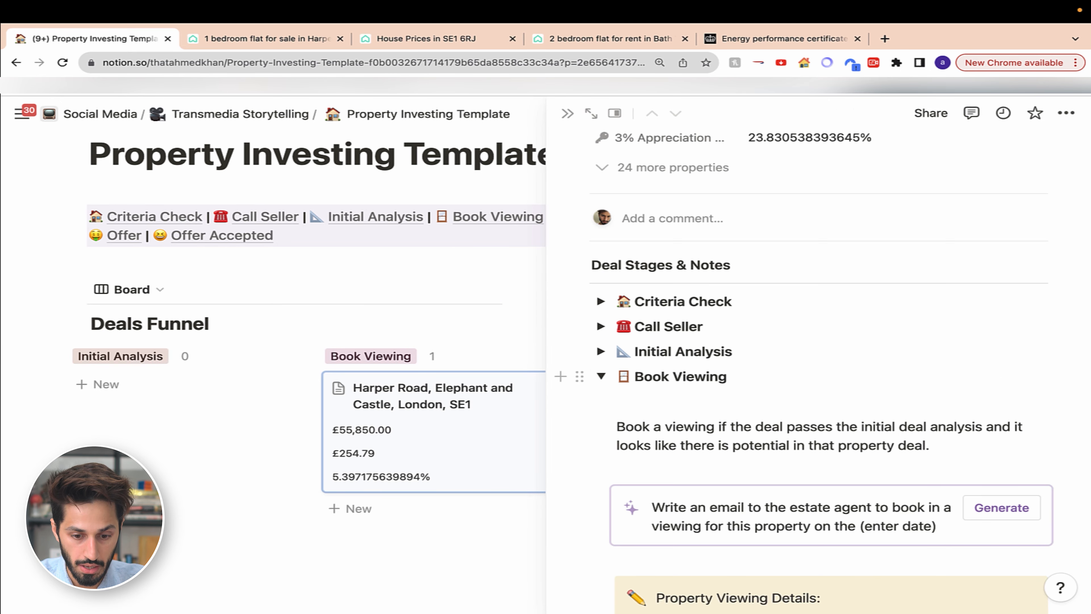
scroll(816, 386, down, 2)
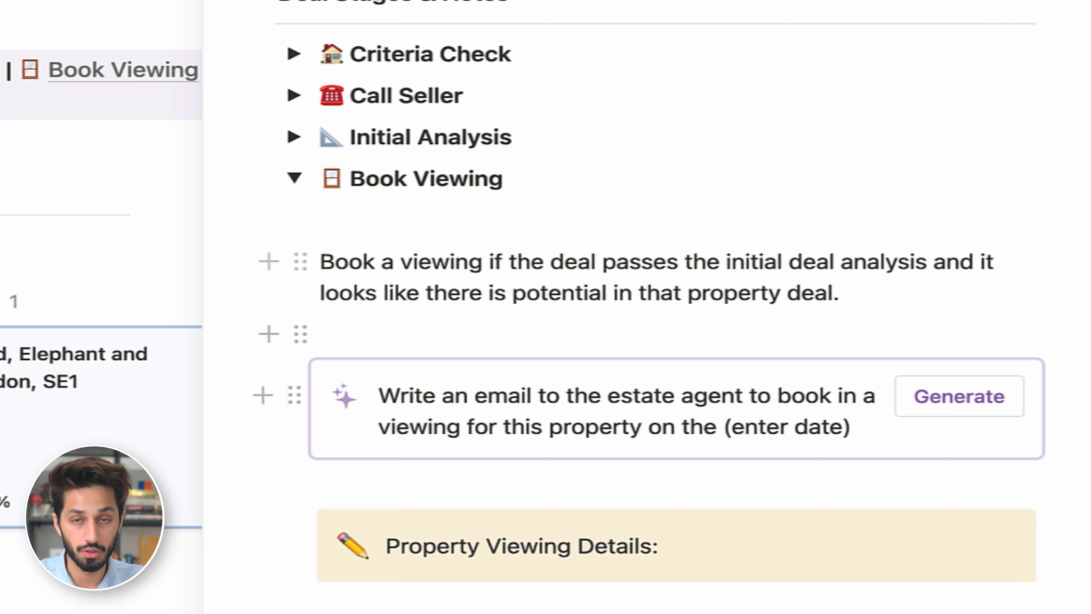
scroll(602, 280, down, 3)
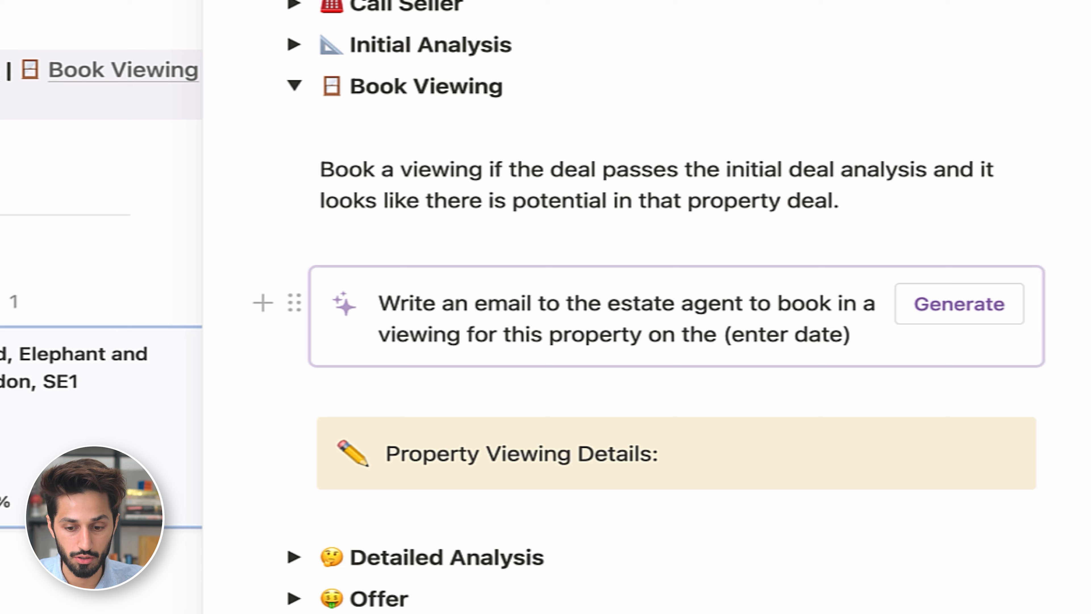
Replace the "(enter date)" placeholder in the estate agent email prompt with "27th sept"
drag(852, 335, 724, 335)
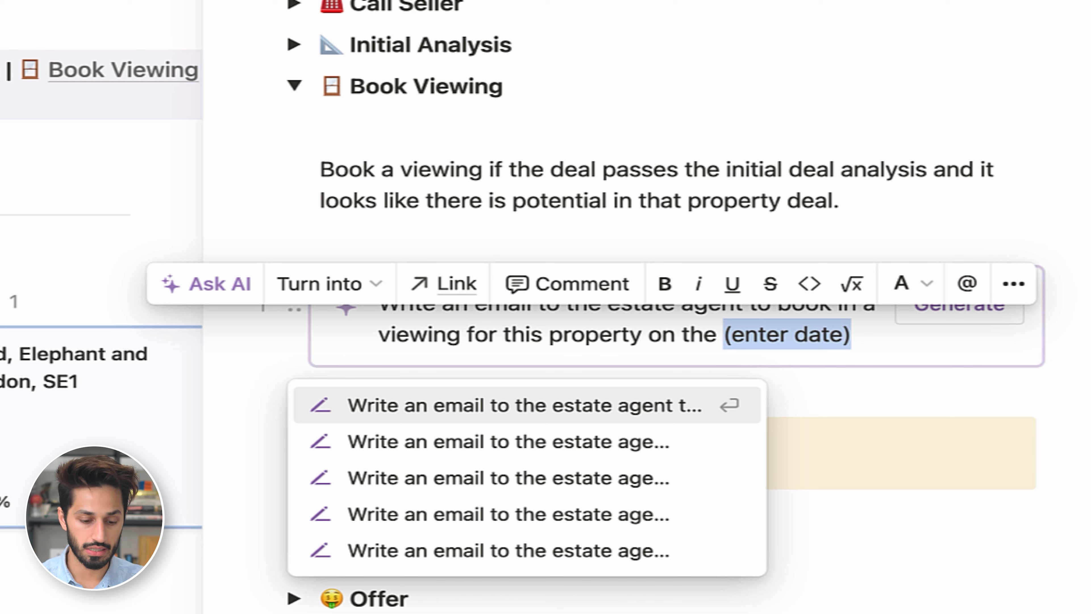
text(27 th)
key(BackSpace)
key(BackSpace)
key(BackSpace)
text(th setp)
key(BackSpace)
key(BackSpace)
text(pt)
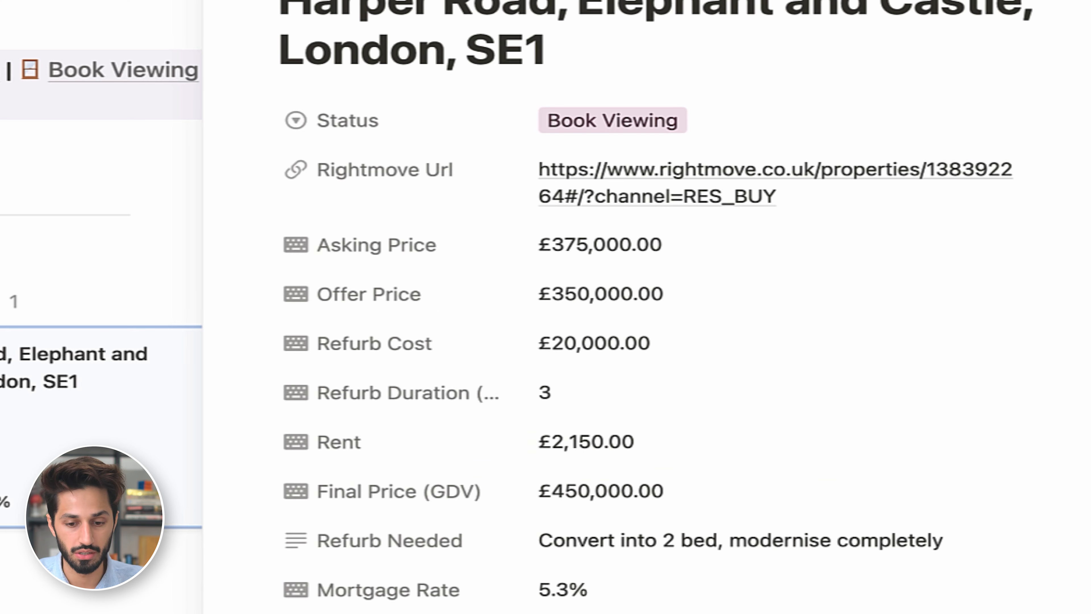
Generate the AI email to the estate agent that requests a property viewing
scroll(645, 301, down, 15)
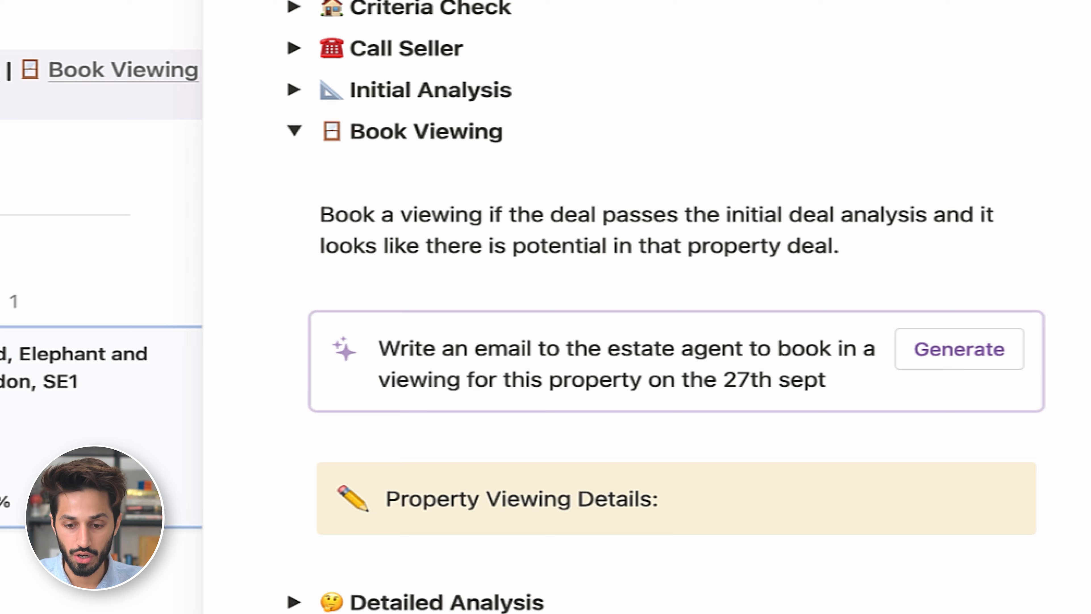
click(950, 288)
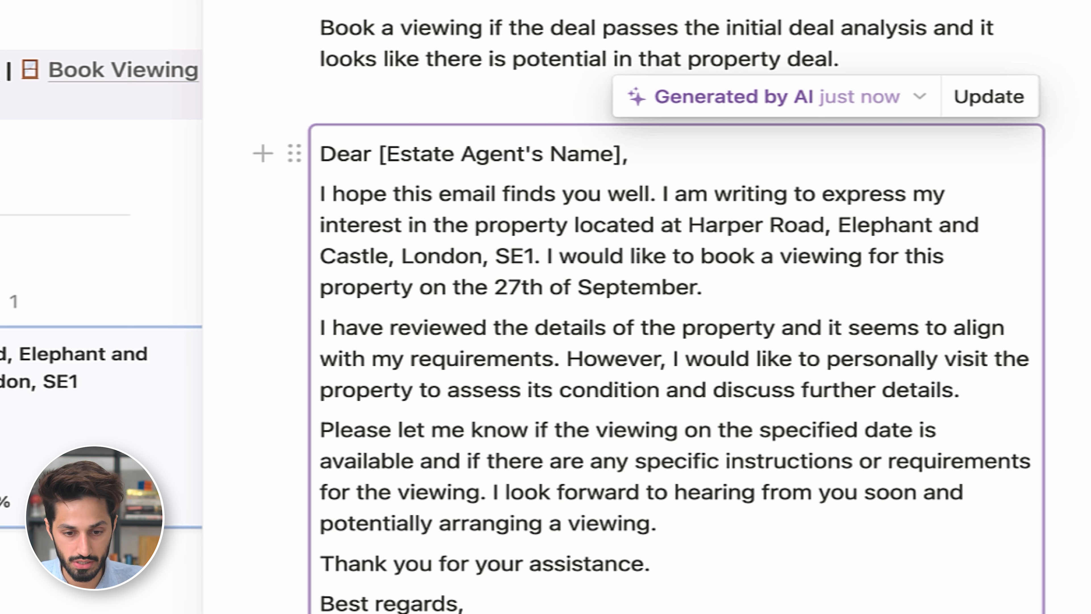
drag(464, 605, 321, 154)
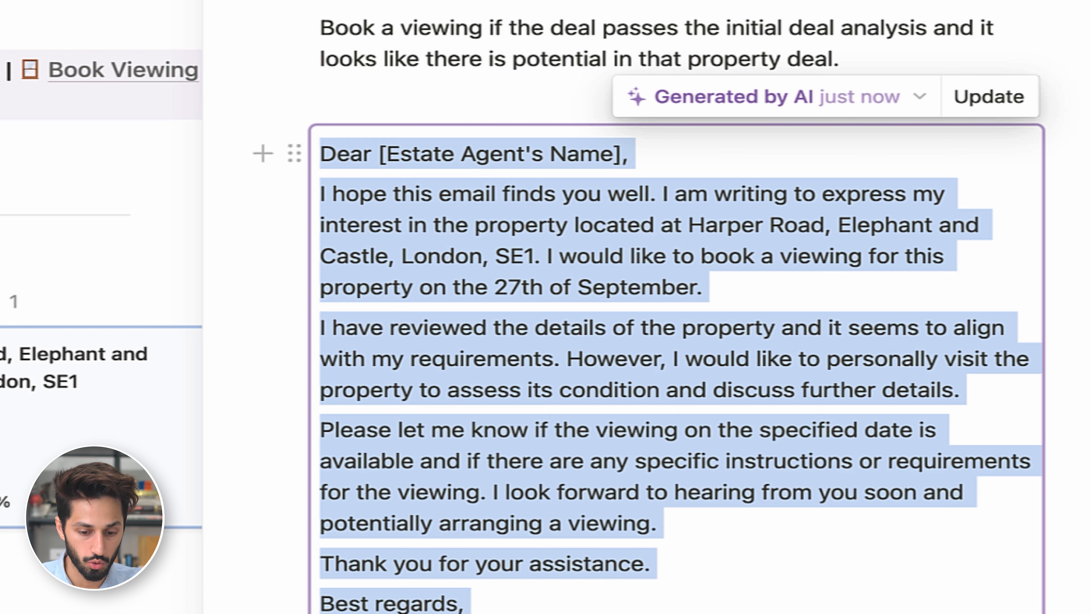
click(664, 584)
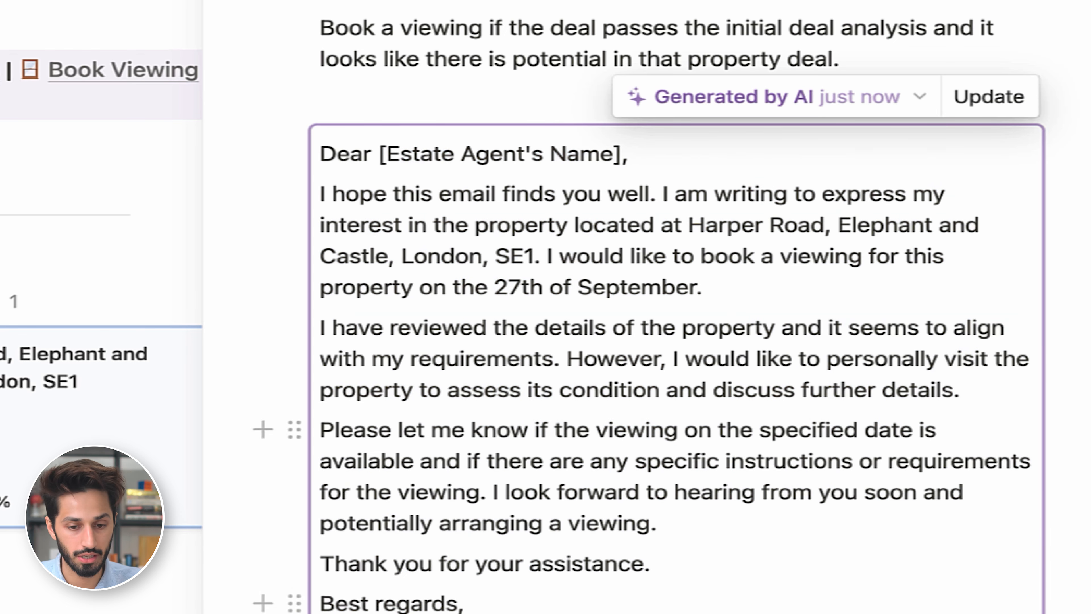
scroll(651, 316, up, 1)
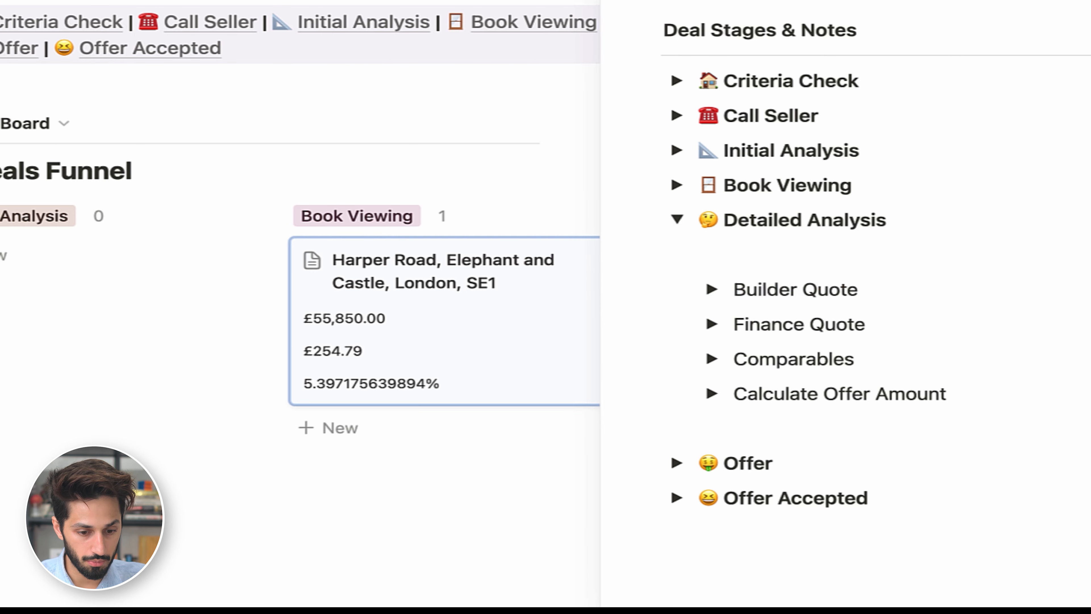
Open the Harper Road deal as a full page and expand Builder Quote under Detailed Analysis
click(456, 286)
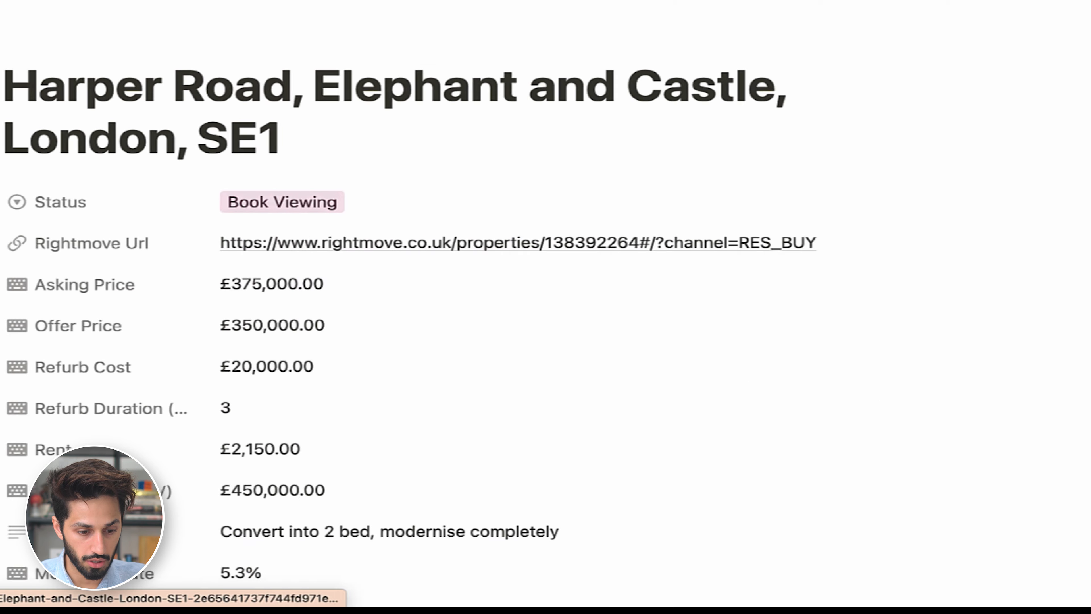
scroll(455, 287, down, 2)
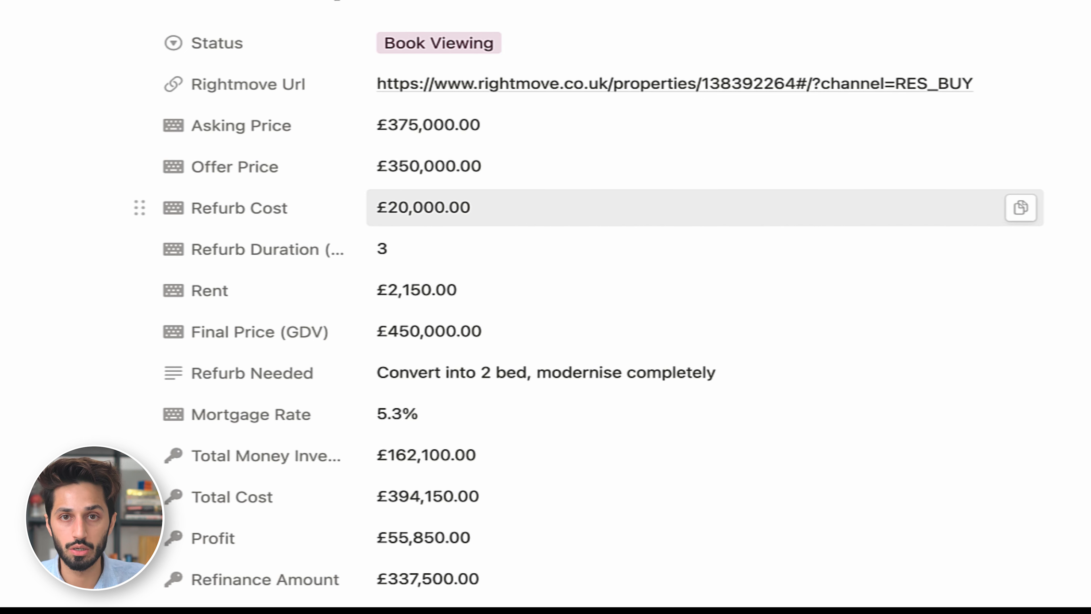
scroll(516, 206, down, 20)
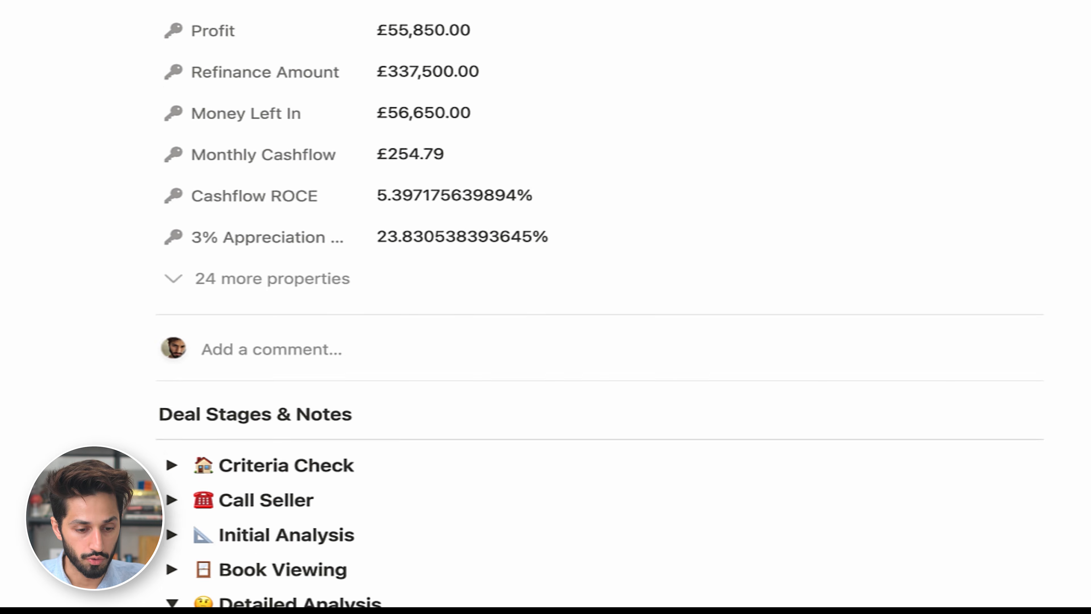
scroll(516, 180, down, 2)
click(207, 179)
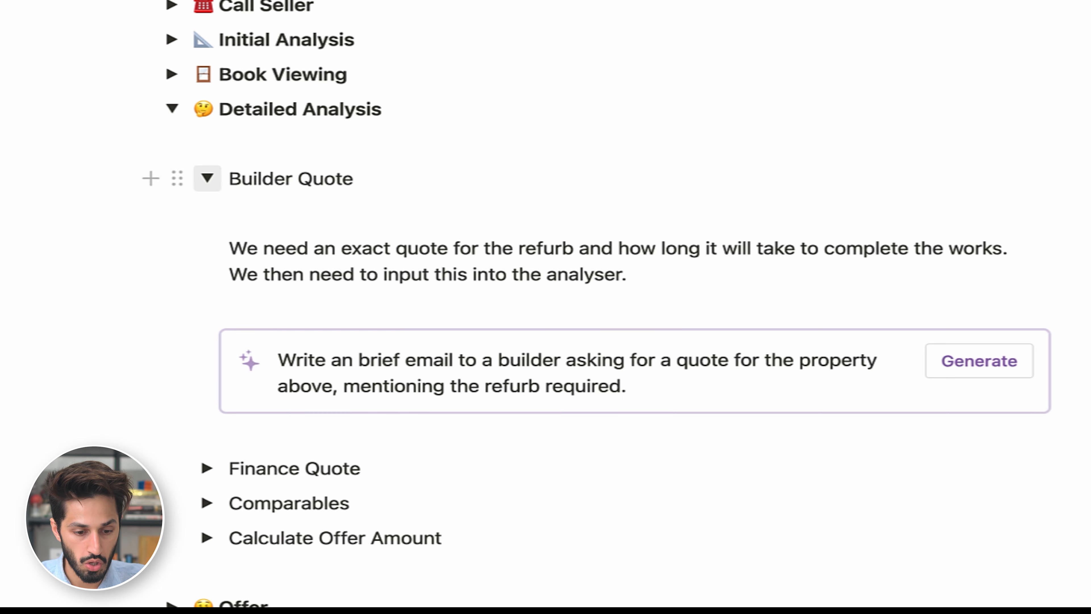
scroll(207, 179, down, 2)
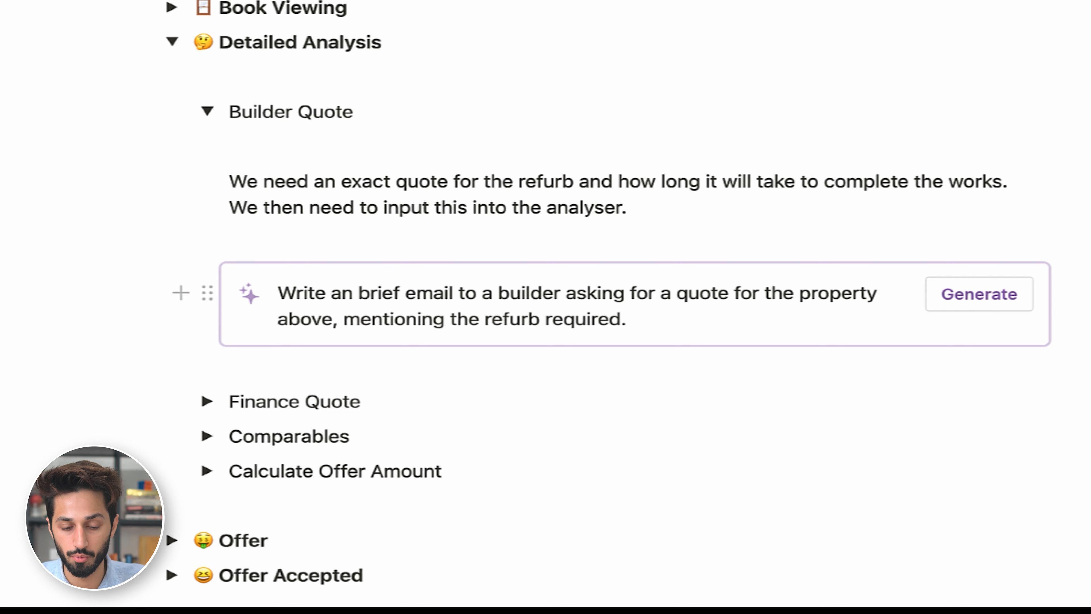
drag(480, 319, 609, 319)
click(628, 318)
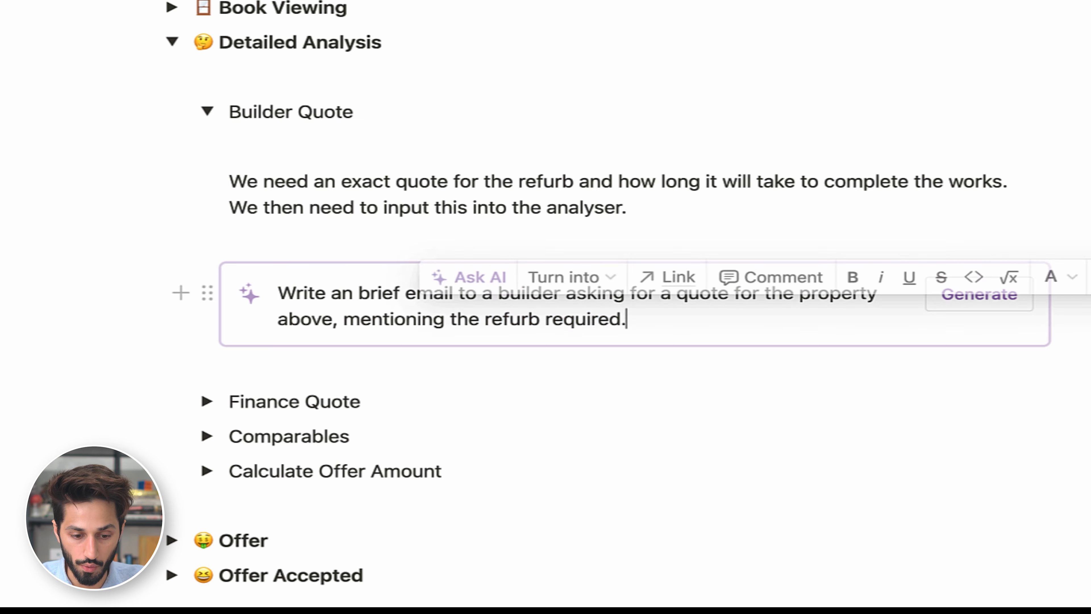
drag(338, 319, 622, 319)
click(629, 318)
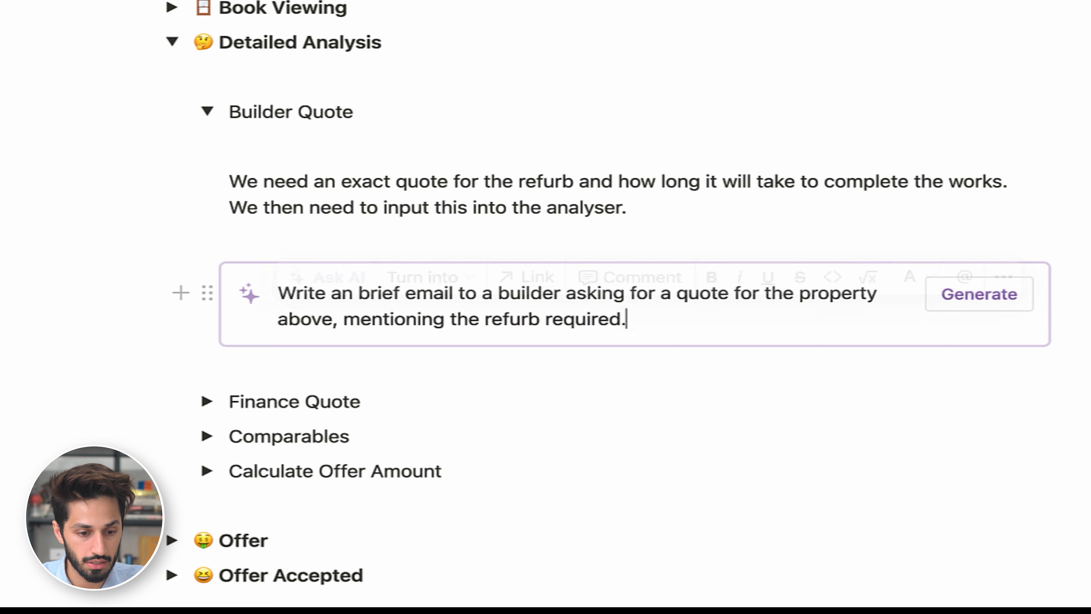
Change the Refurb Needed property to "Convert from 1 bed into 2 bed, modernise completely"
scroll(545, 301, up, 15)
scroll(645, 210, down, 2)
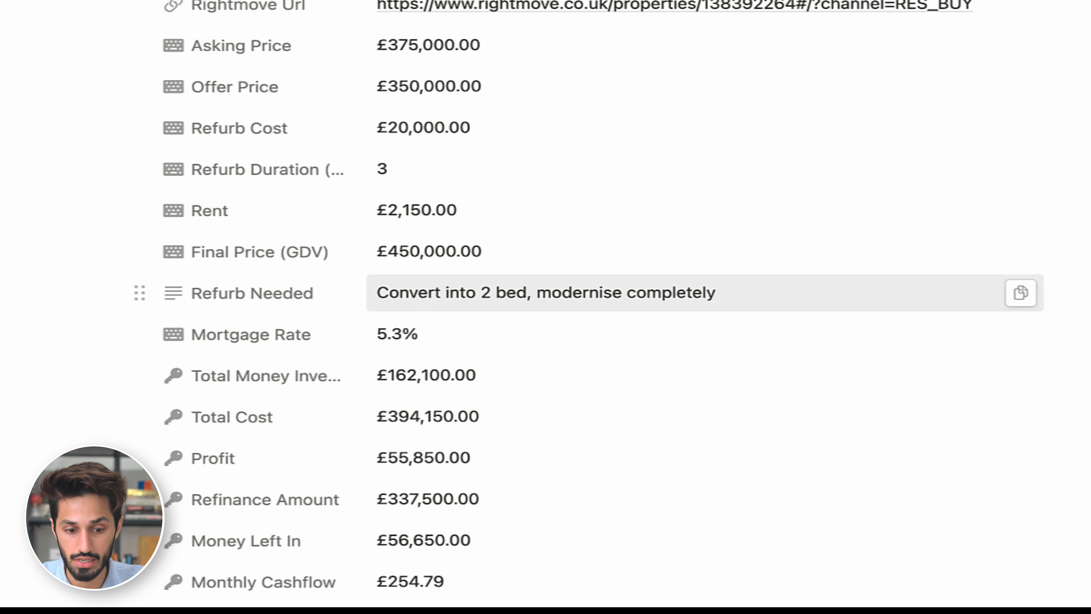
click(447, 294)
click(445, 293)
text(from 1 bed)
key(Escape)
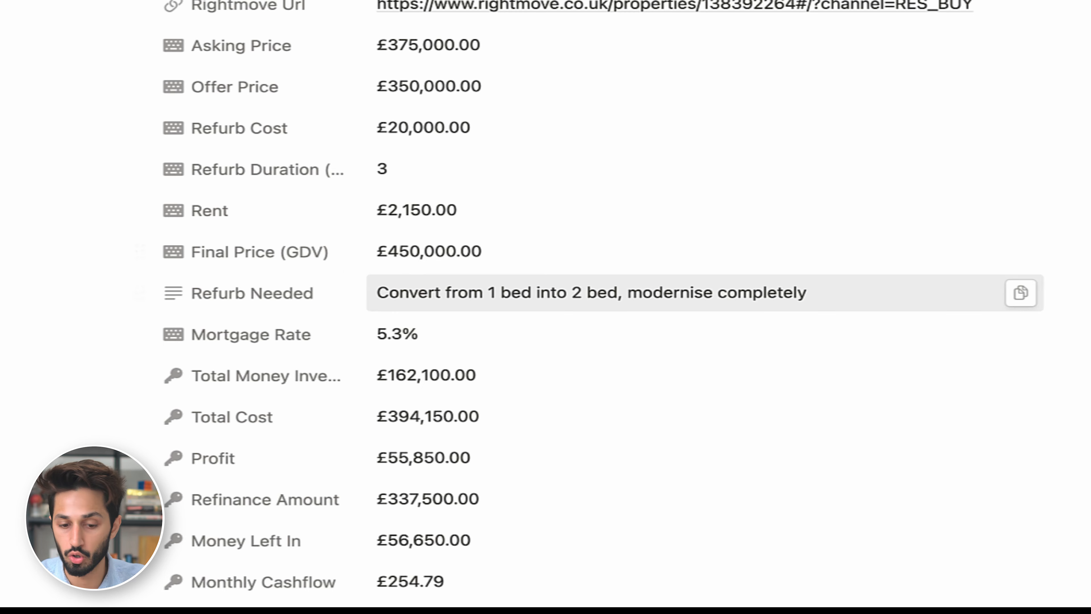
Generate the AI email asking a builder for a refurbishment quote in the Builder Quote section
scroll(601, 301, down, 20)
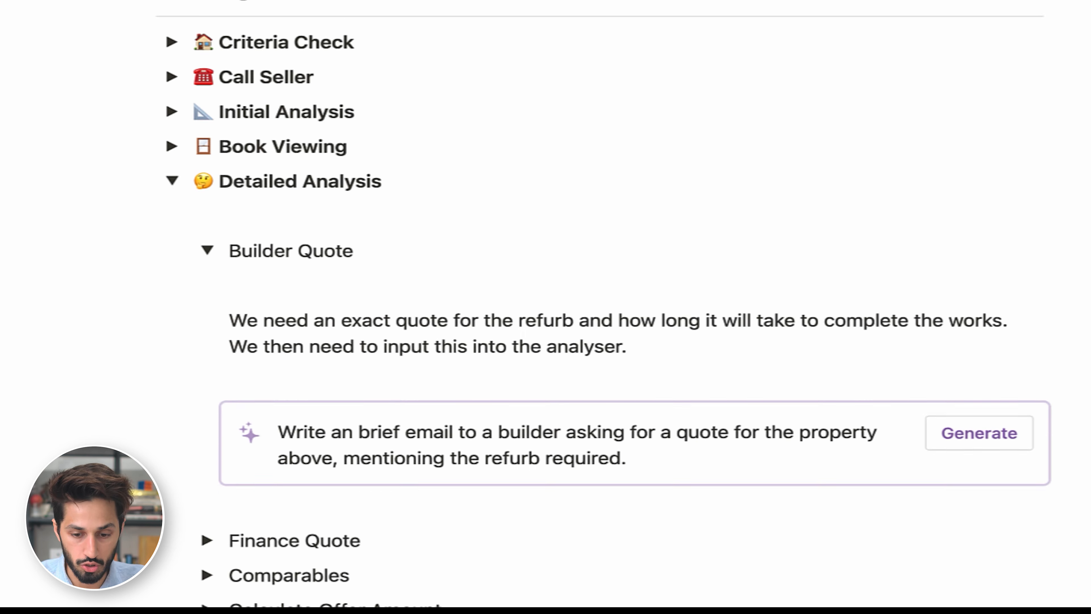
click(963, 307)
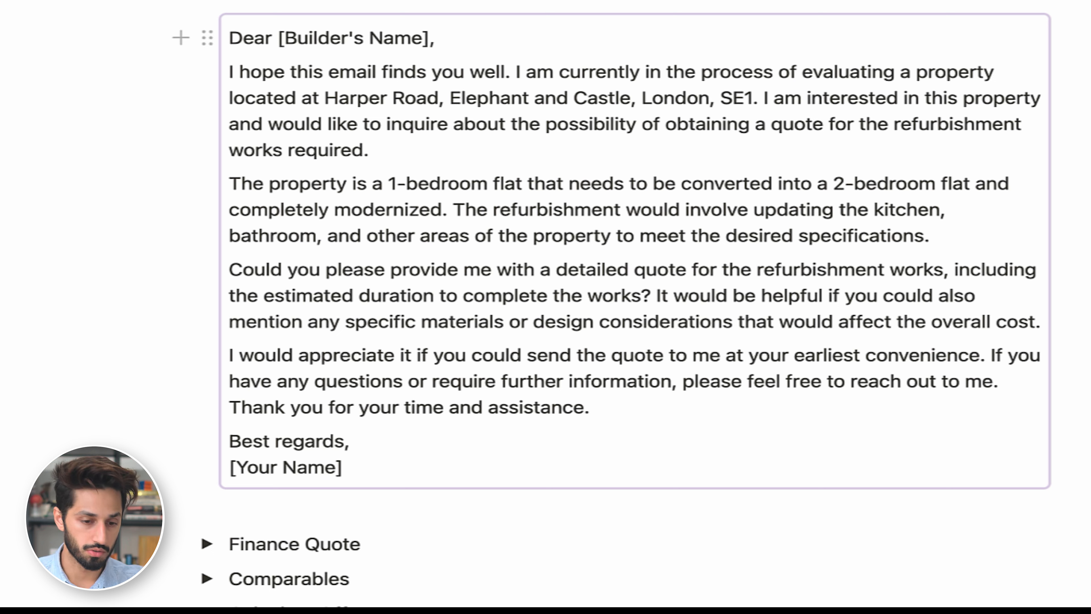
scroll(612, 307, up, 1)
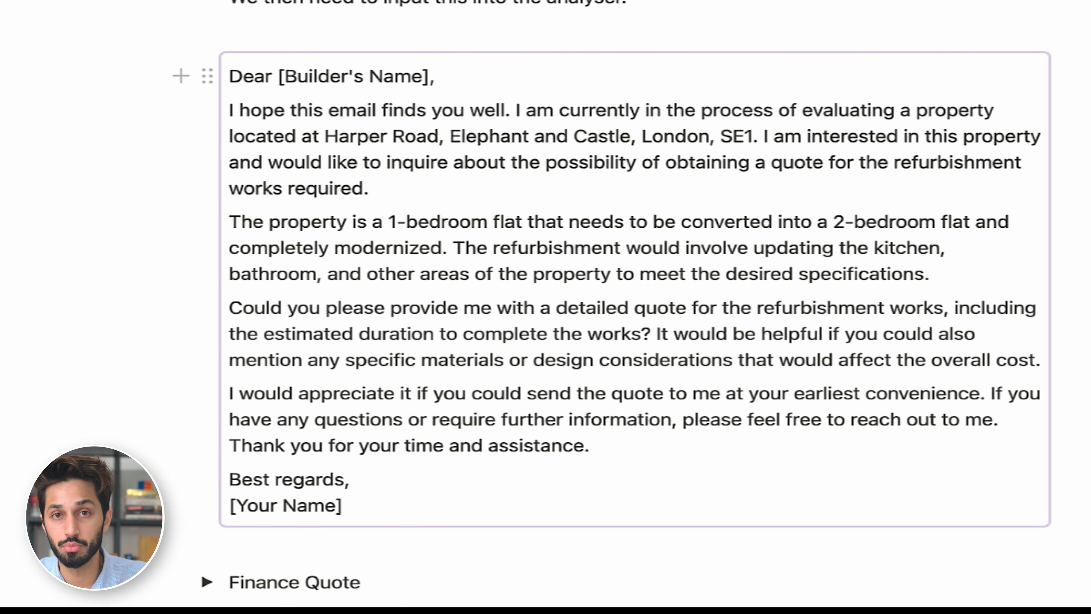
drag(343, 506, 229, 77)
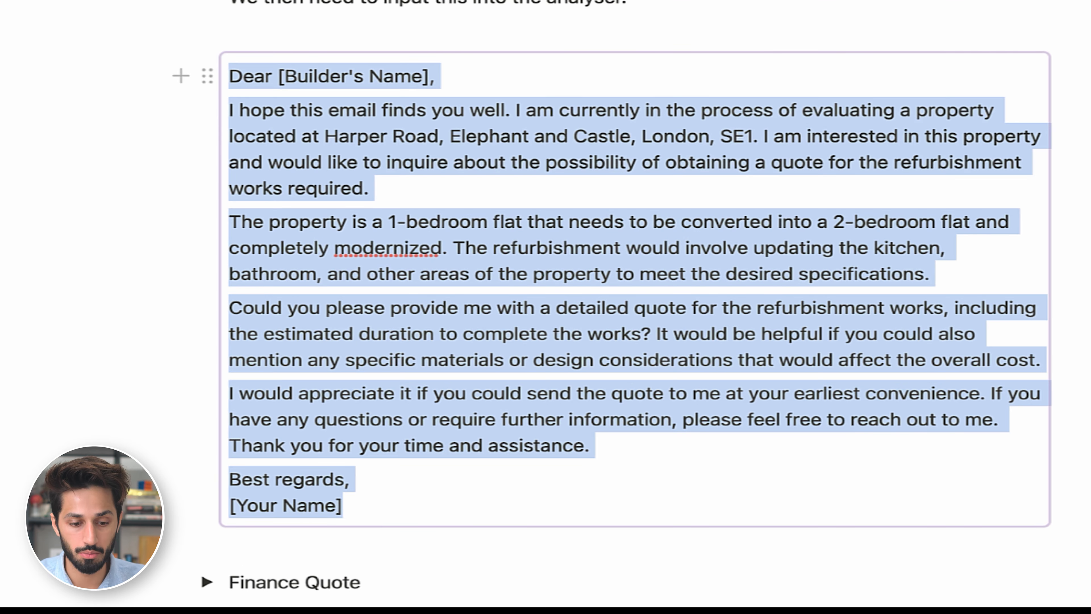
click(392, 136)
Collapse the Builder Quote section and expand Finance Quote to show its checklist and email prompt
scroll(618, 295, up, 2)
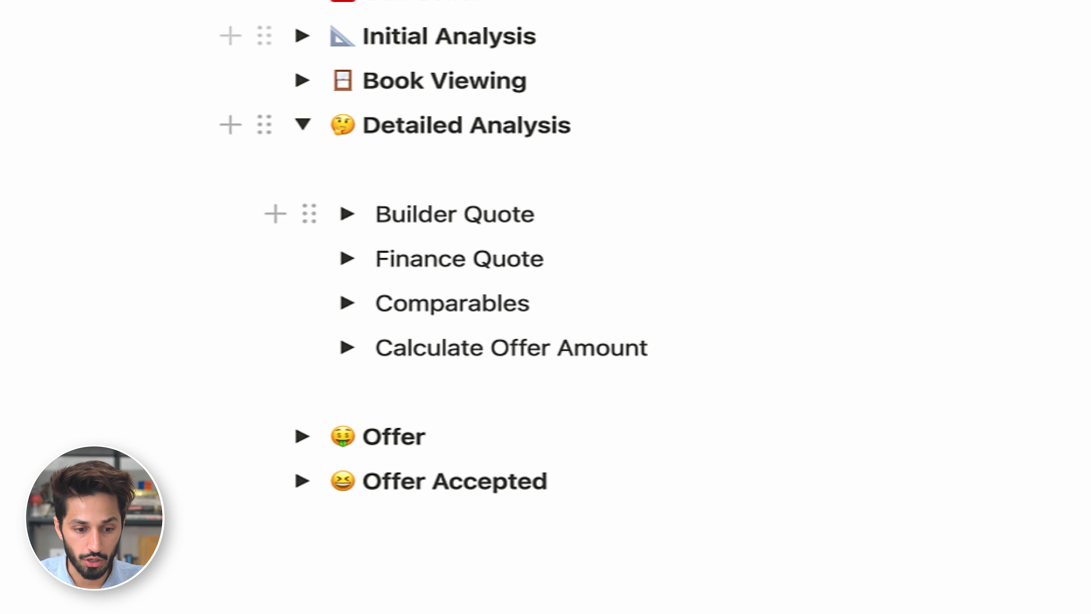
drag(377, 259, 545, 260)
click(492, 259)
click(347, 259)
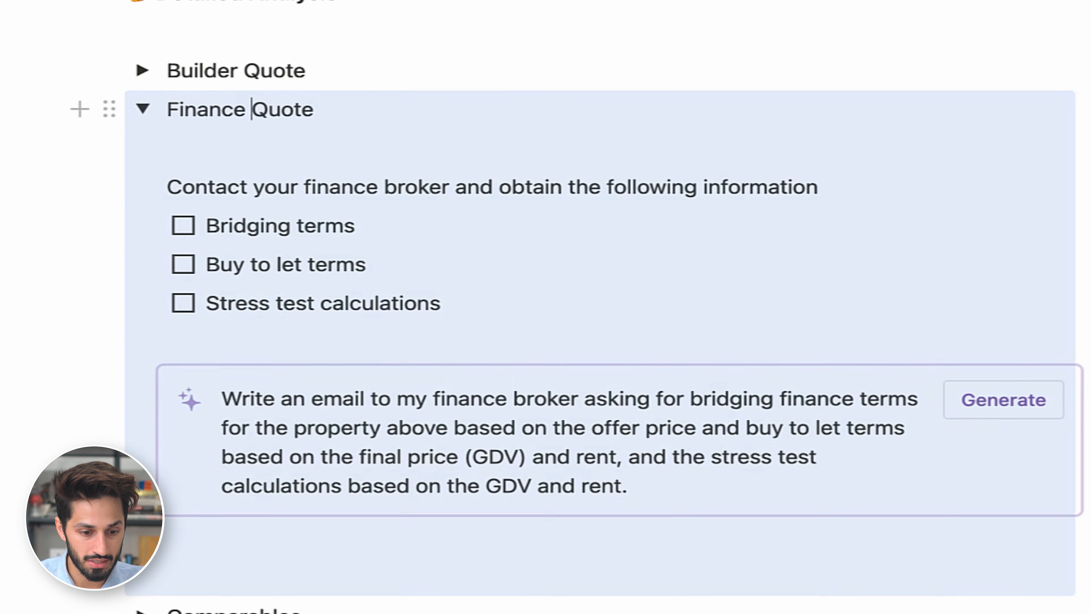
scroll(545, 301, down, 2)
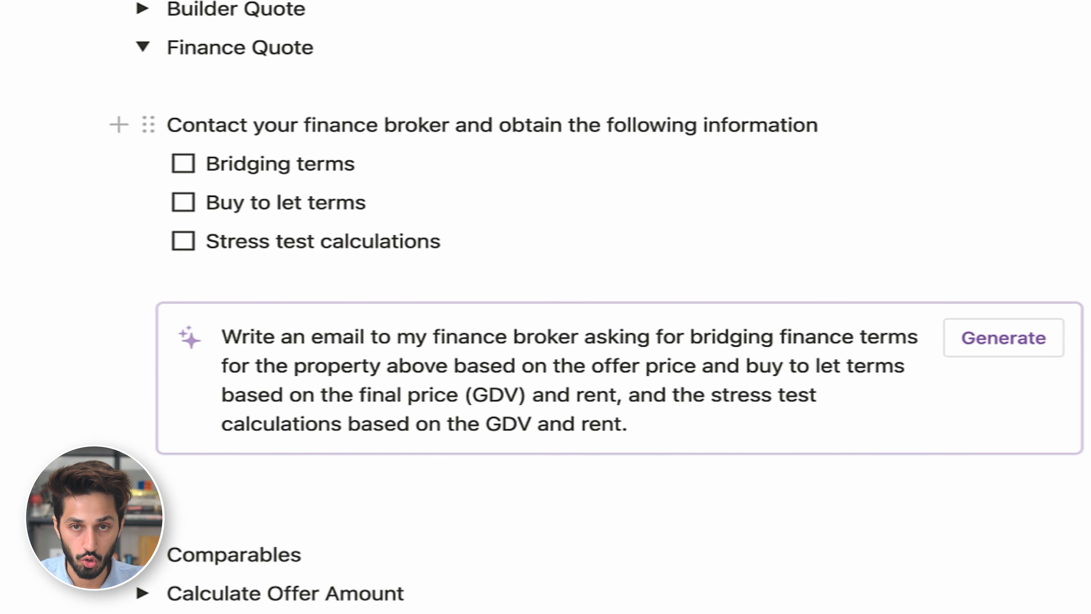